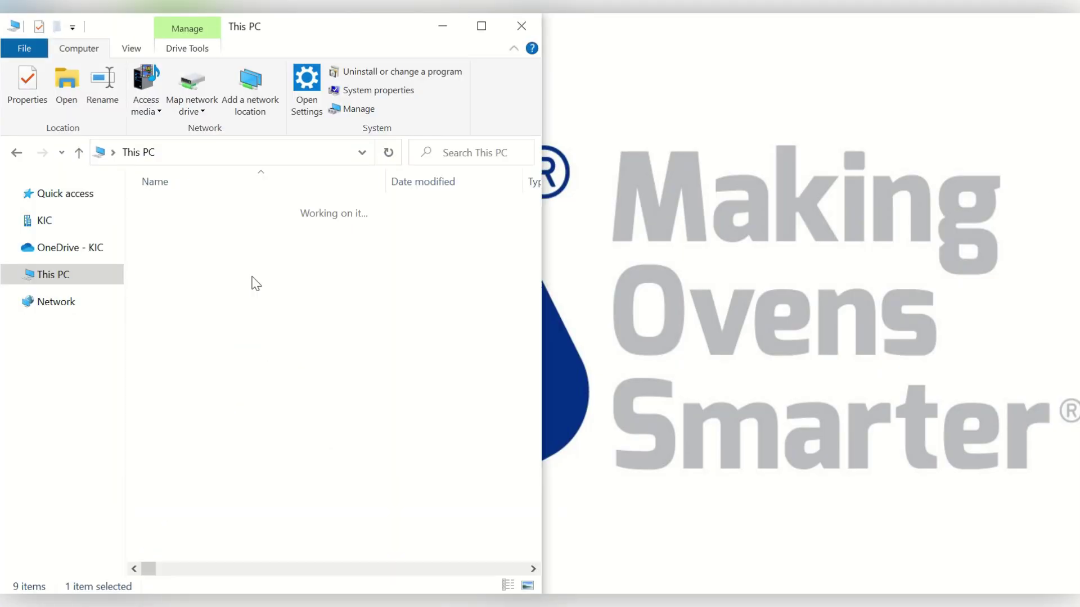
Enable Use Wave Machine Configuration in PS Config, restart it, and show Machine Configuration
double_click(210, 318)
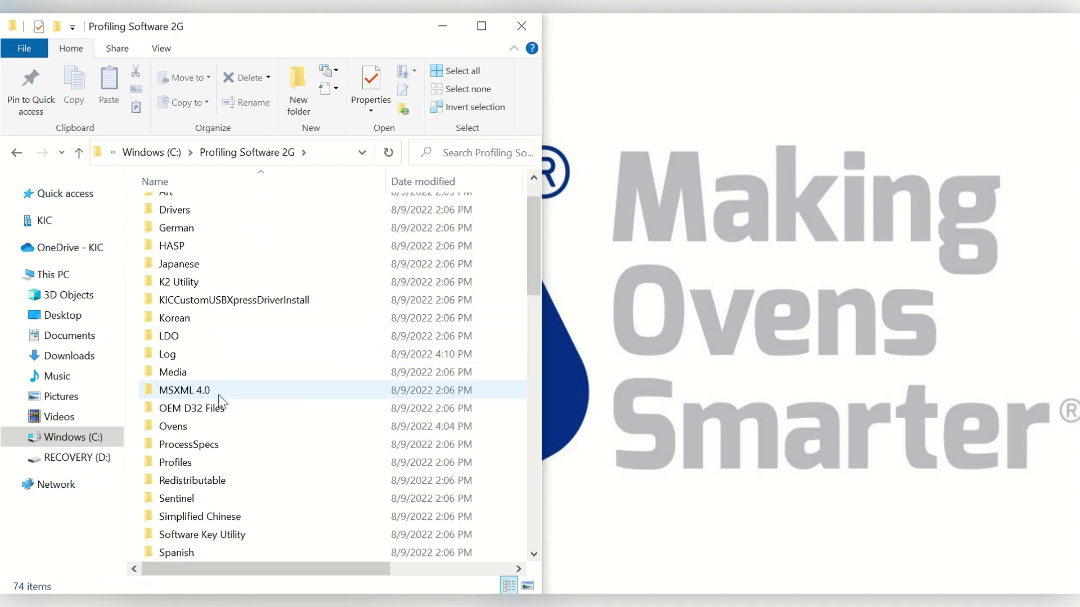
scroll(223, 403, down, 5)
scroll(223, 397, down, 4)
scroll(224, 422, down, 2)
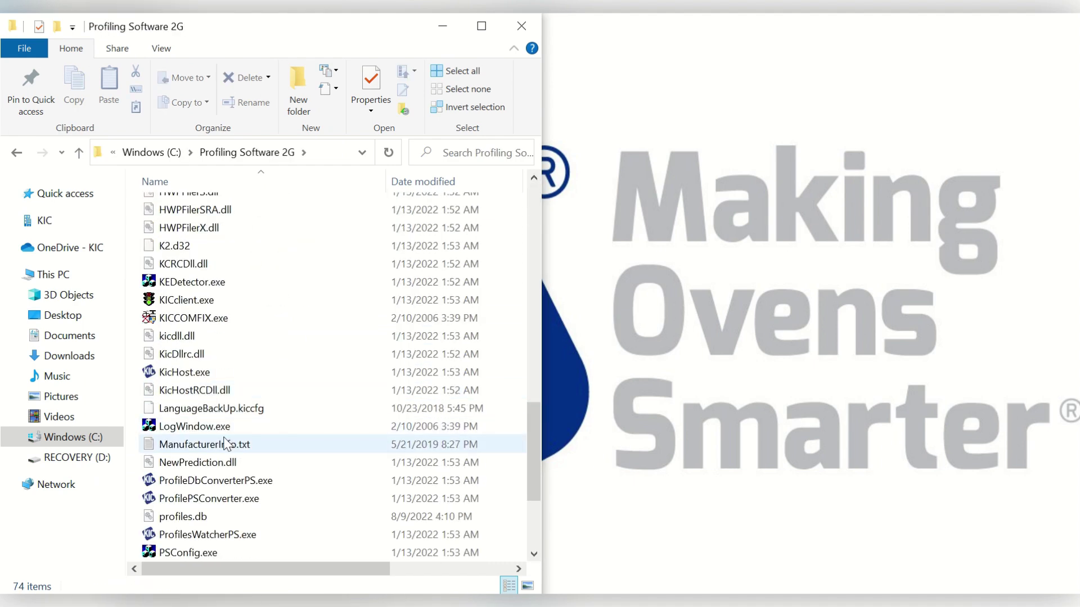
scroll(229, 450, down, 1)
double_click(270, 498)
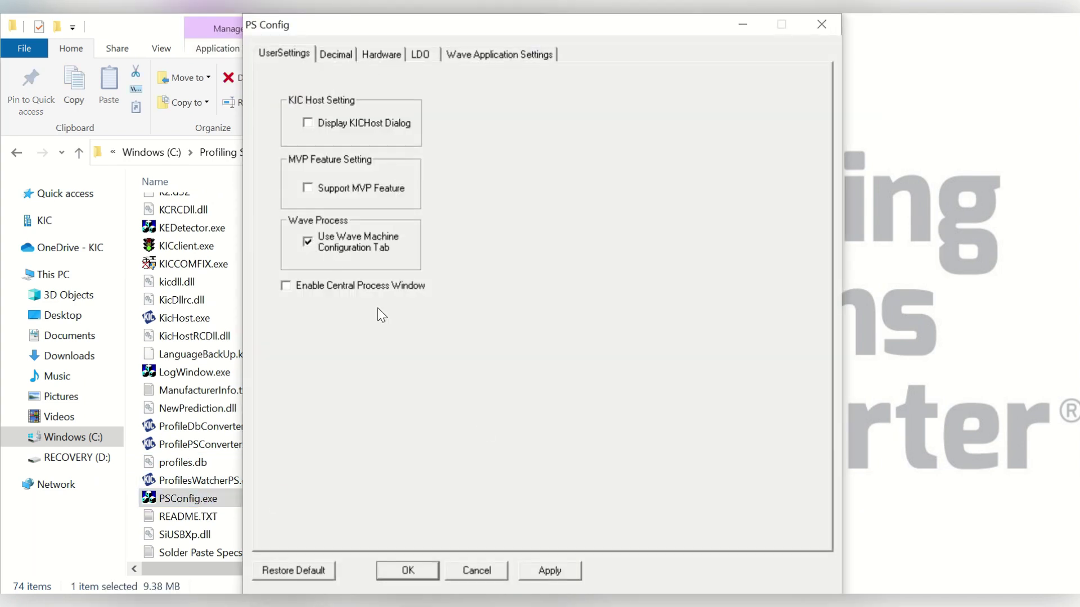
click(548, 571)
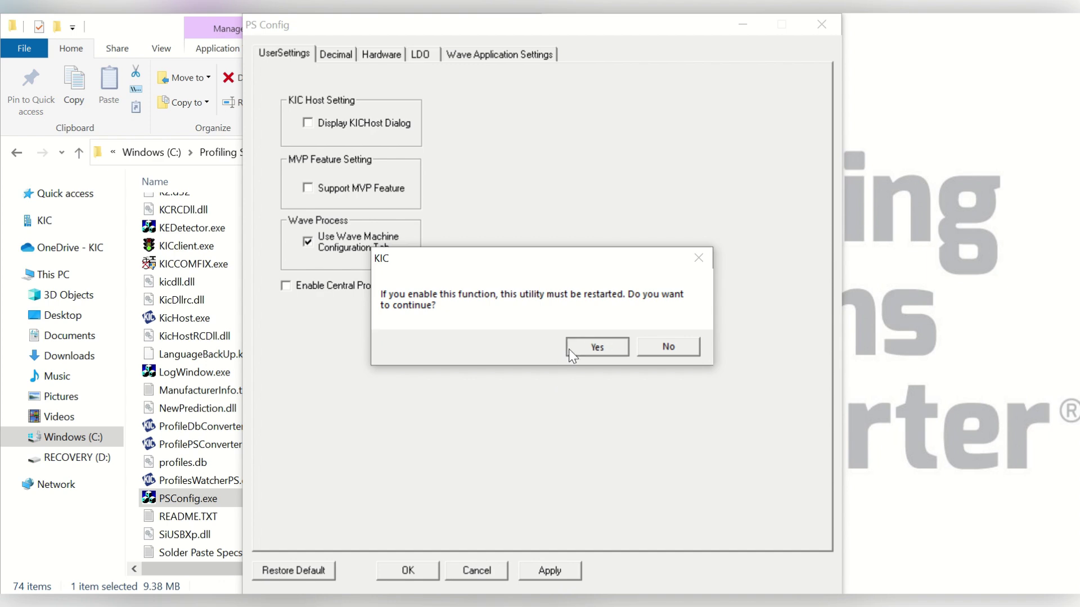
click(591, 348)
double_click(223, 499)
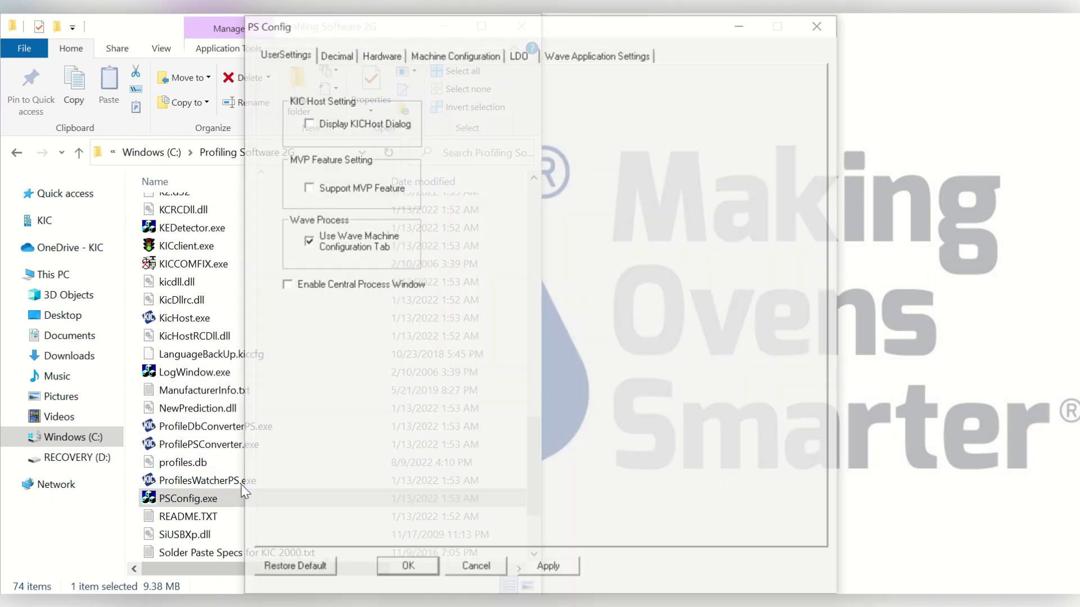
click(447, 56)
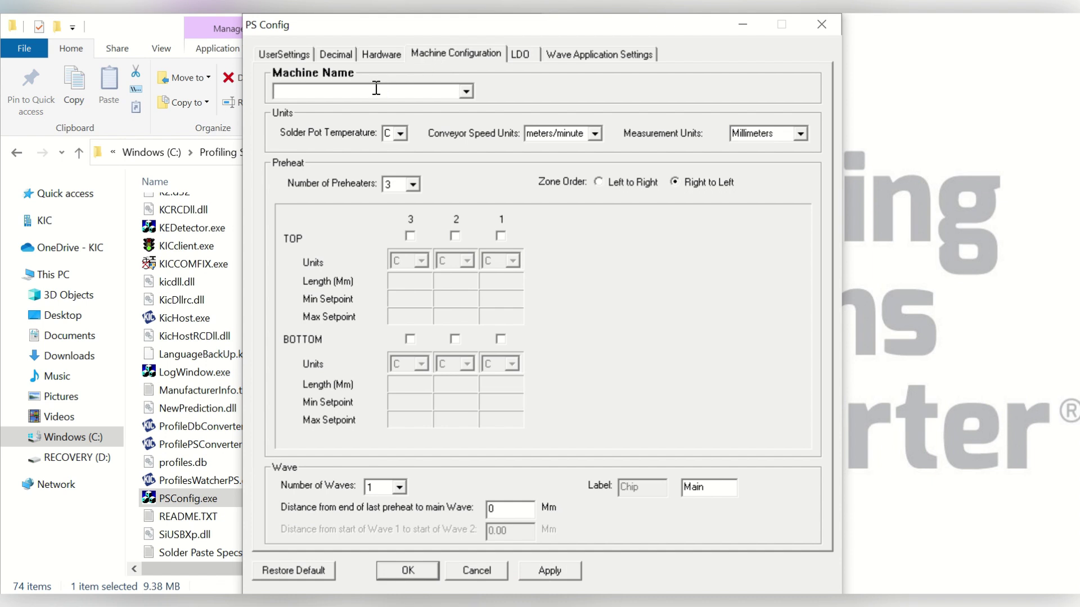
Name the machine Electra and enable bottom preheat zones 1, 2 and 3
click(377, 88)
text(Electr)
text(a)
drag(388, 26, 154, 28)
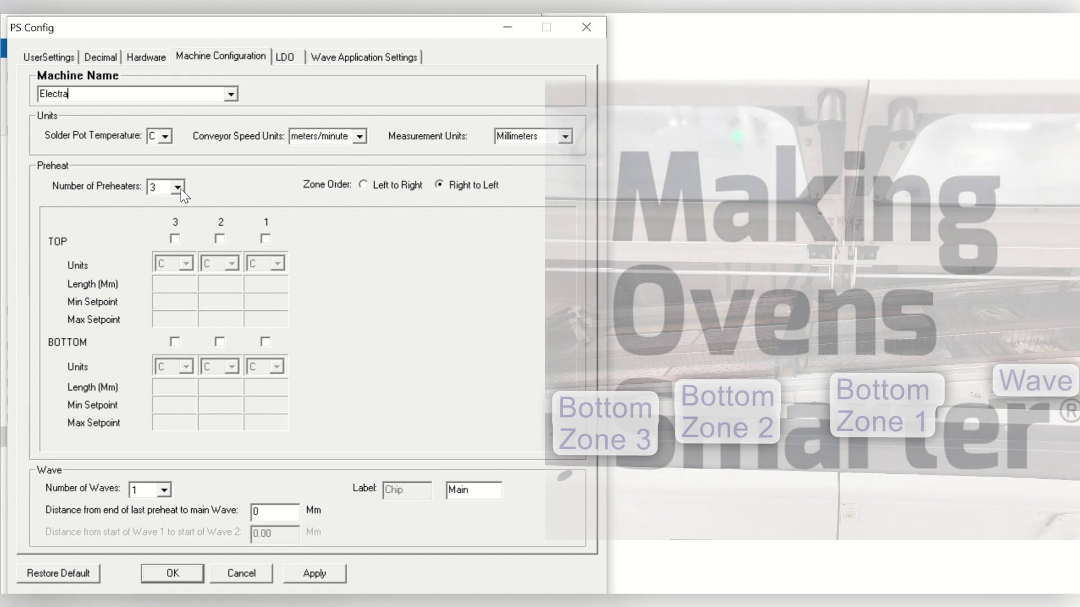
click(175, 342)
click(220, 342)
click(265, 341)
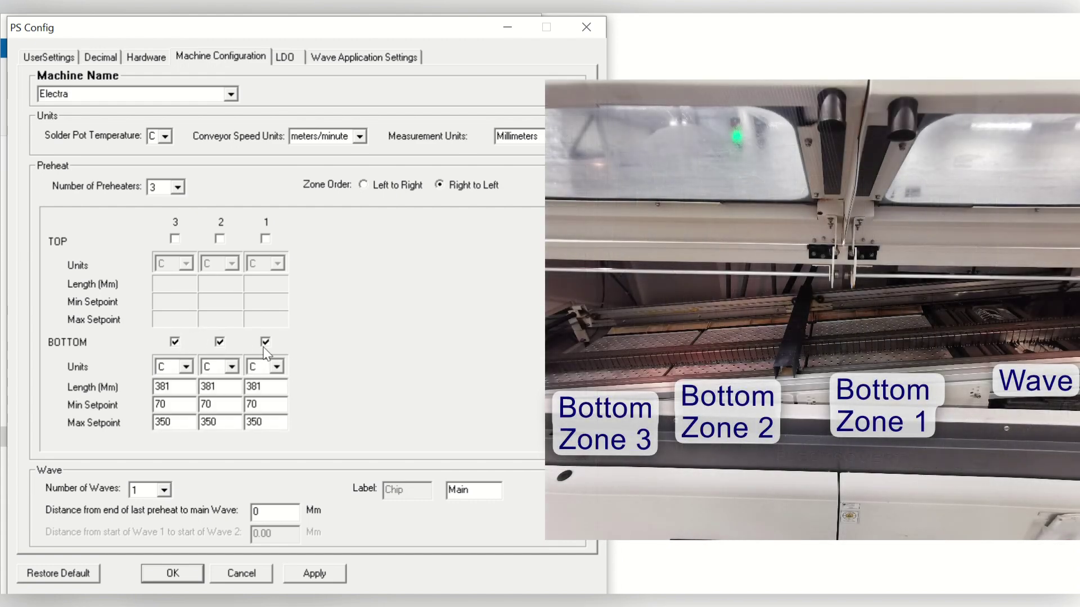
Set zone lengths 590, 600, 590 mm and a 280 mm wave distance, then save
double_click(159, 386)
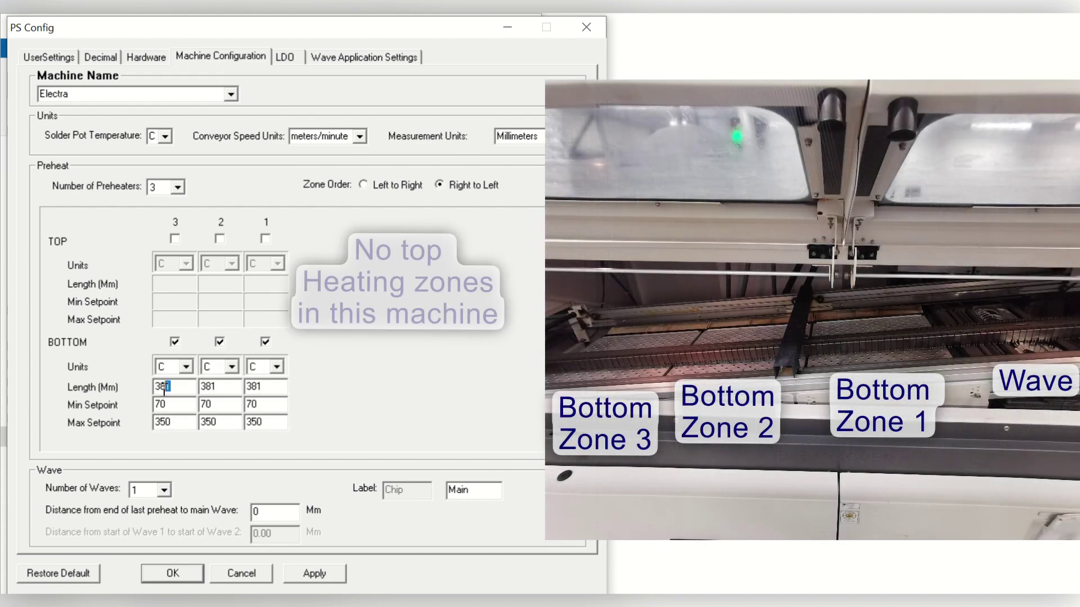
text(590)
key(Tab)
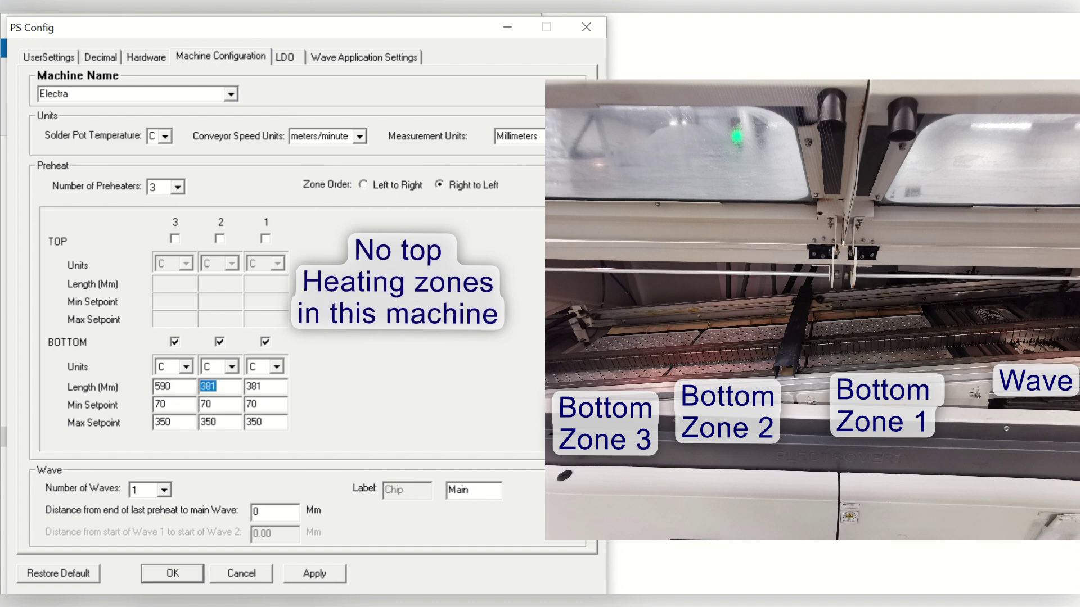
text(600)
key(Tab)
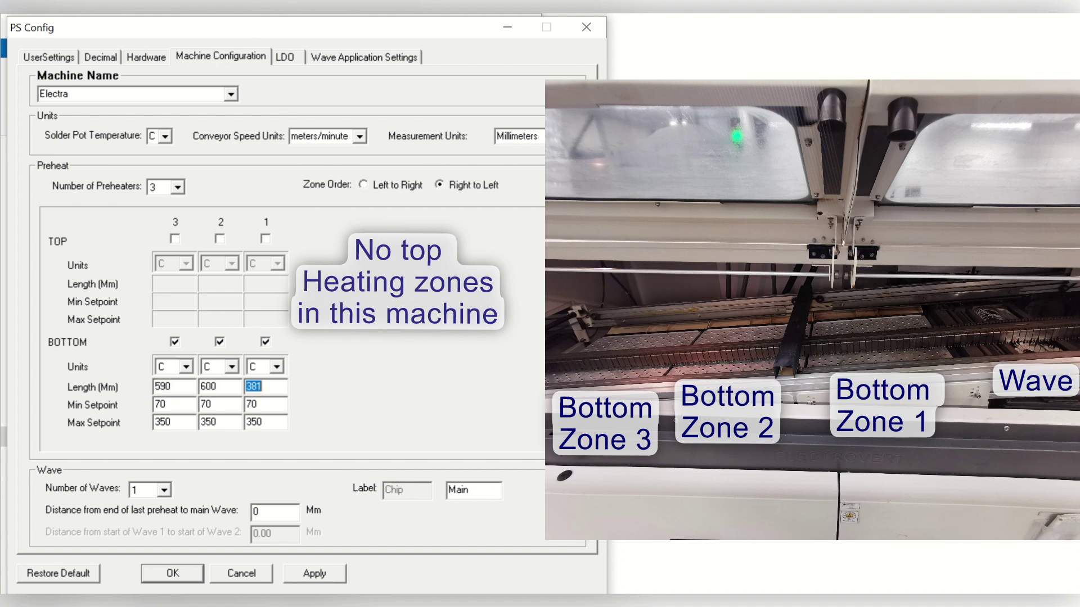
text(590)
double_click(257, 511)
text(2)
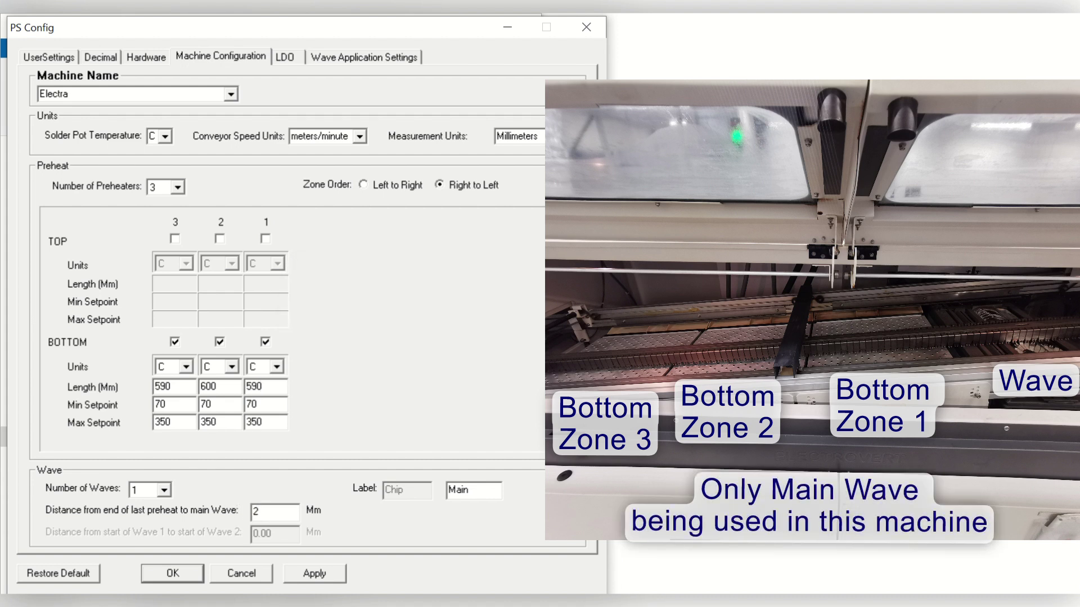
text(80)
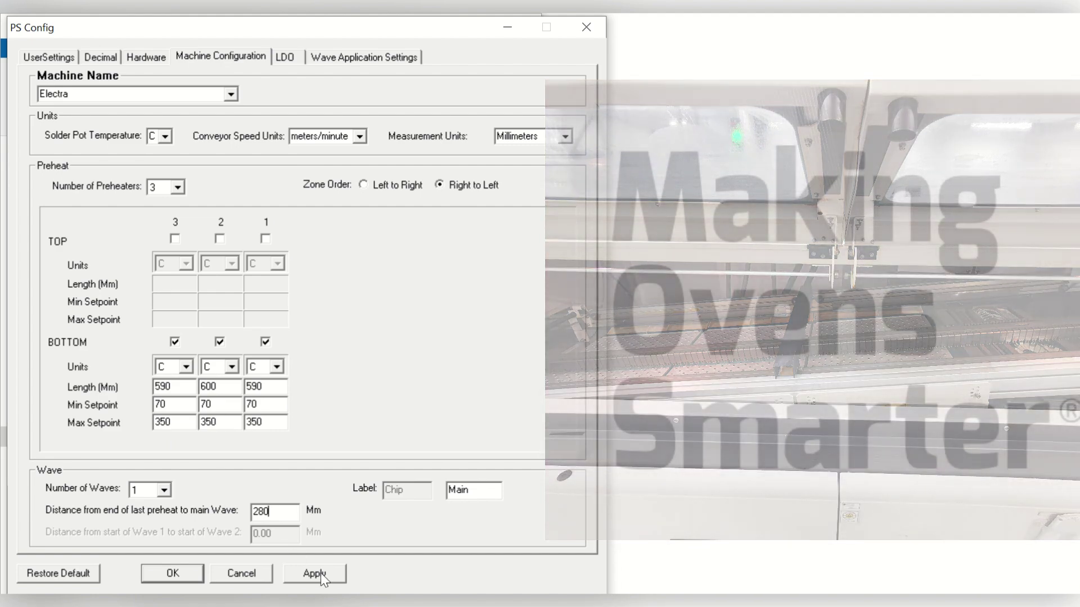
click(321, 573)
click(188, 573)
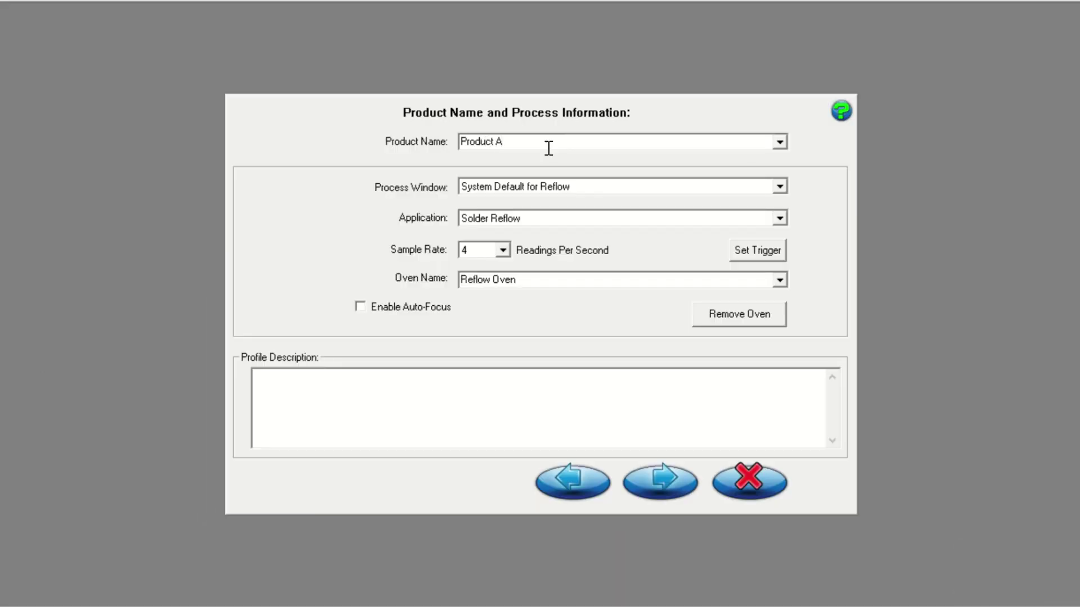
Choose the System Default for Wave window, Wave Solder - Wave On, and 10 readings/second
click(779, 187)
click(690, 217)
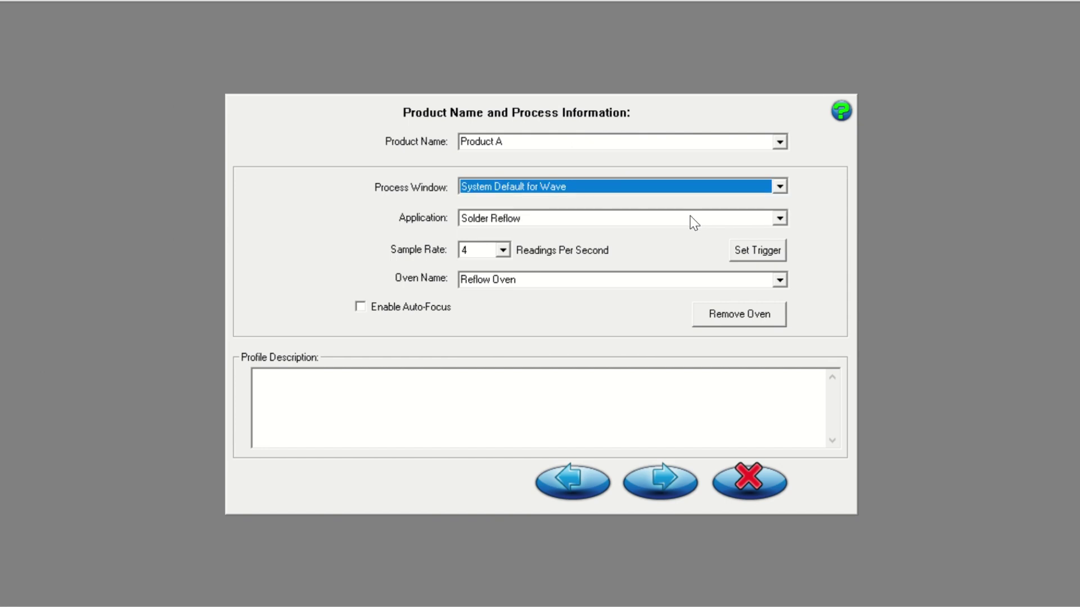
click(779, 219)
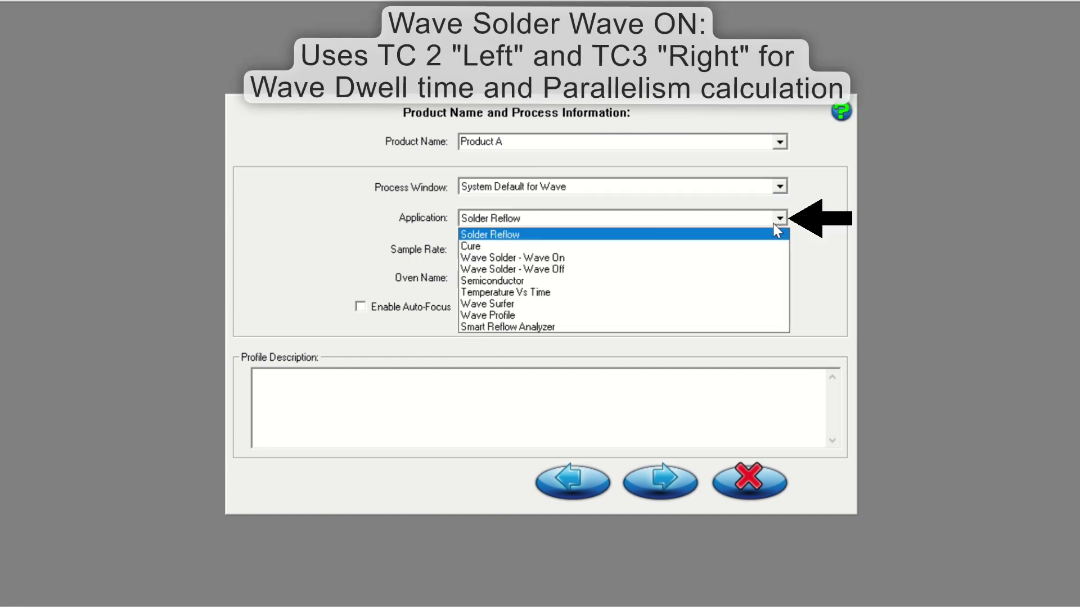
click(720, 258)
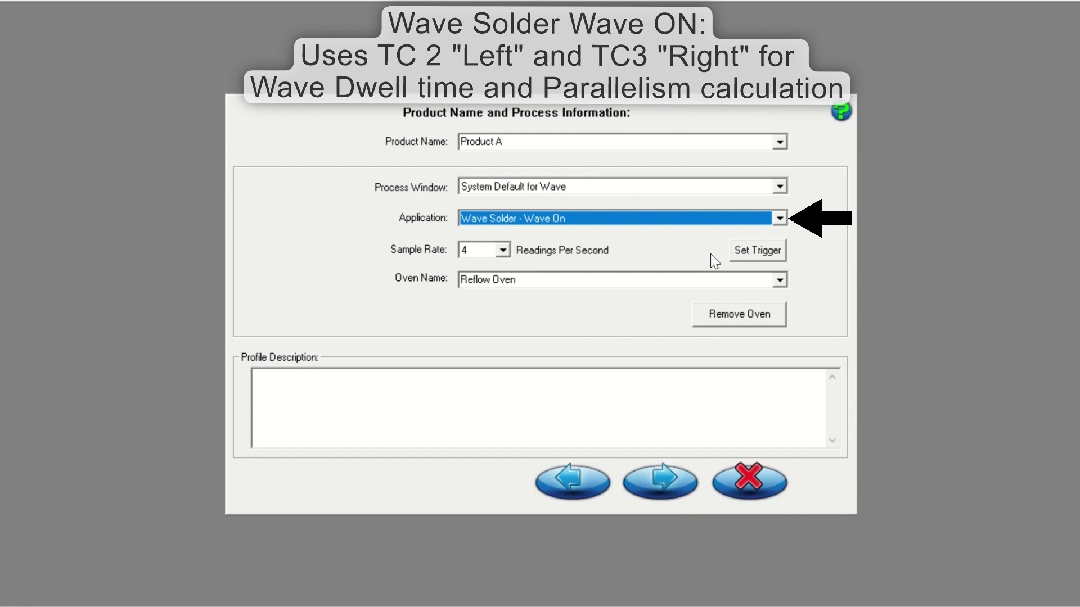
click(502, 251)
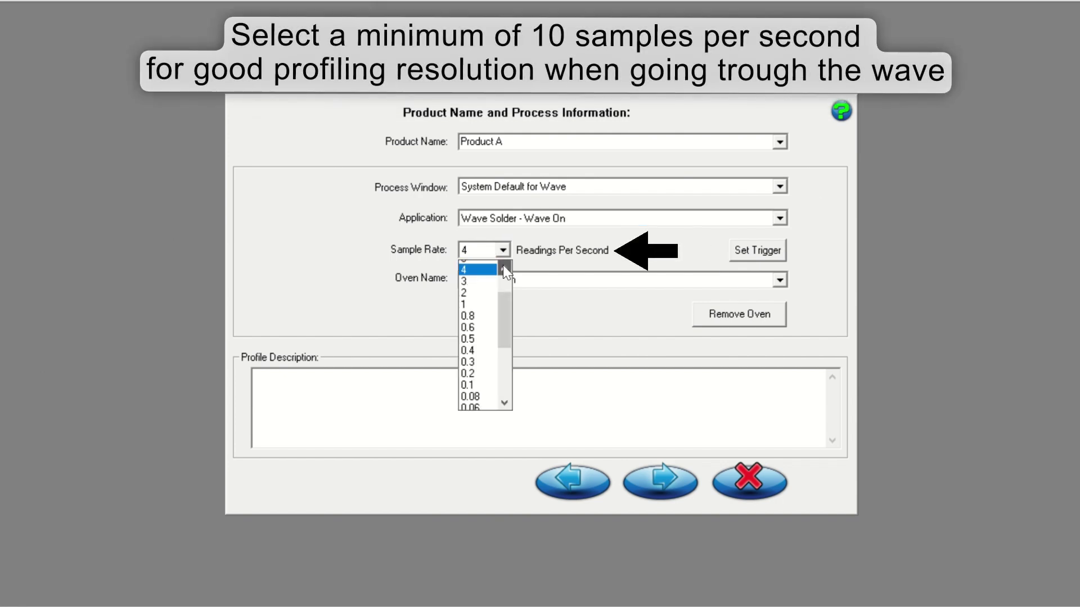
click(504, 267)
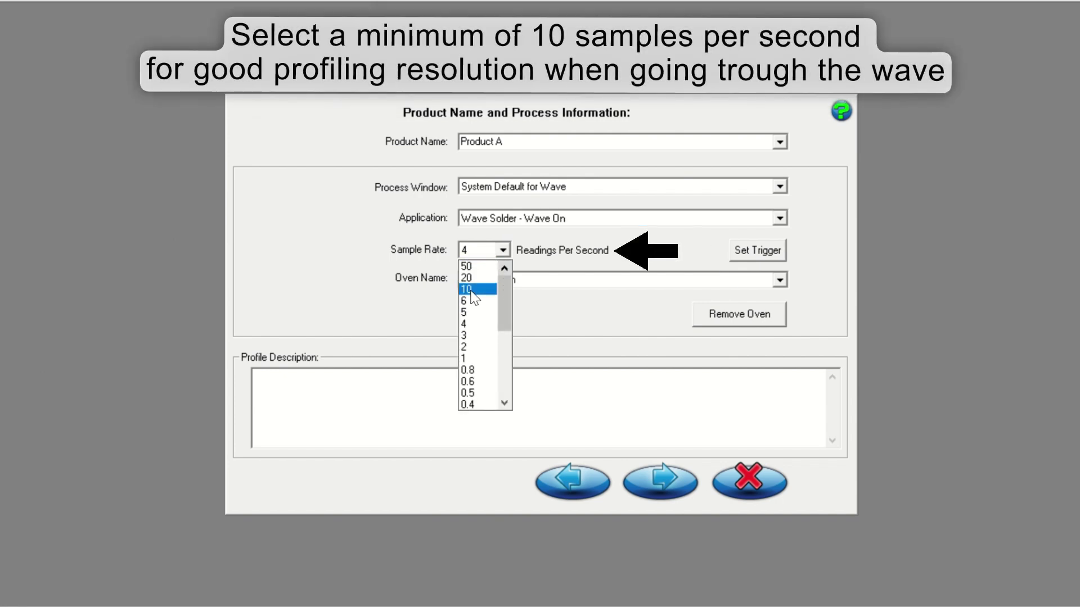
click(470, 291)
Accept the trigger temperatures, select the Electra oven, and continue to setpoints
click(733, 253)
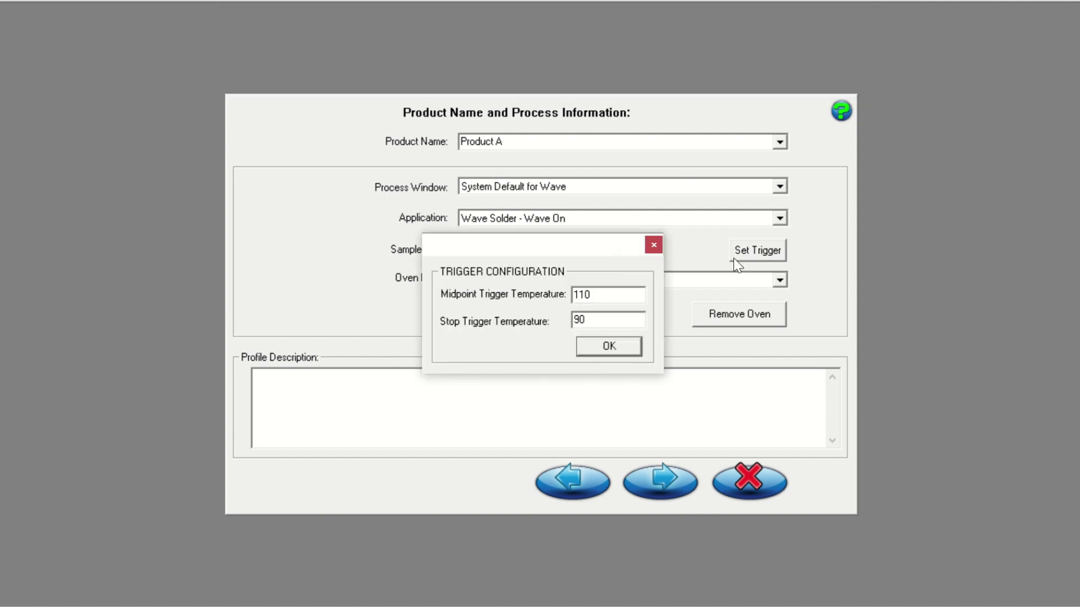
click(611, 347)
click(781, 281)
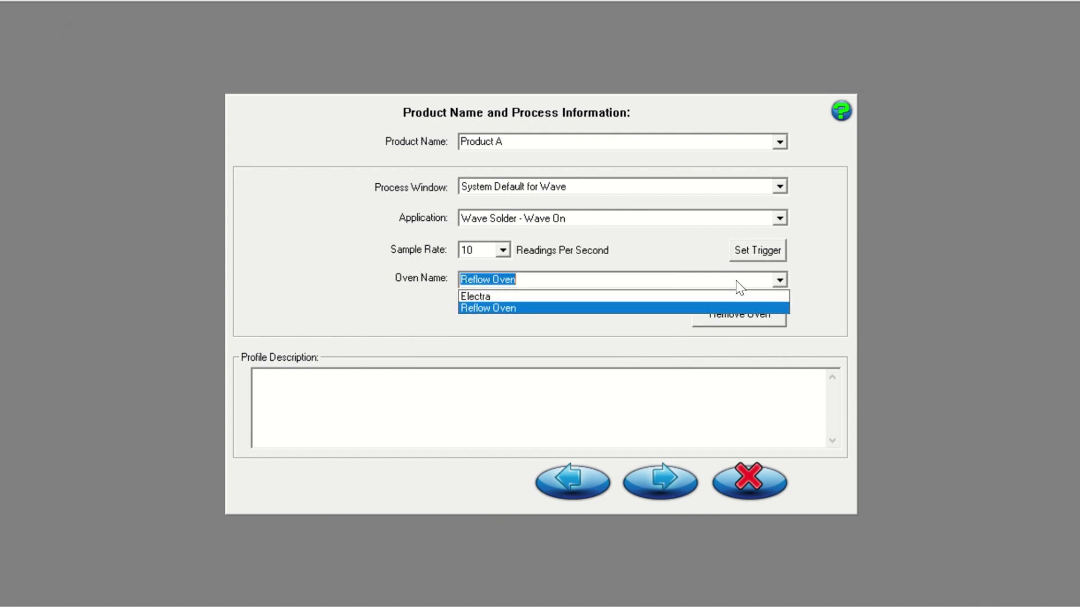
click(645, 297)
click(657, 483)
text(90)
Set bottom zones to 90, 120, 140 and solder to 260, skipping the thermocouple instruction pages
key(Tab)
text(120)
key(Tab)
text(1)
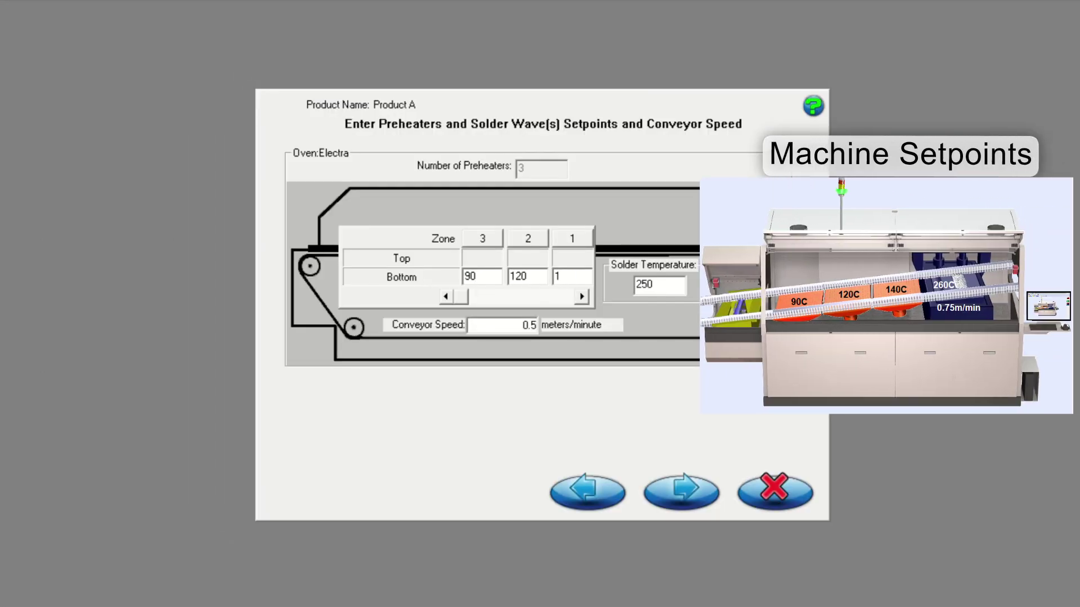
key(Tab)
text(0.7)
text(5)
double_click(659, 283)
text(2)
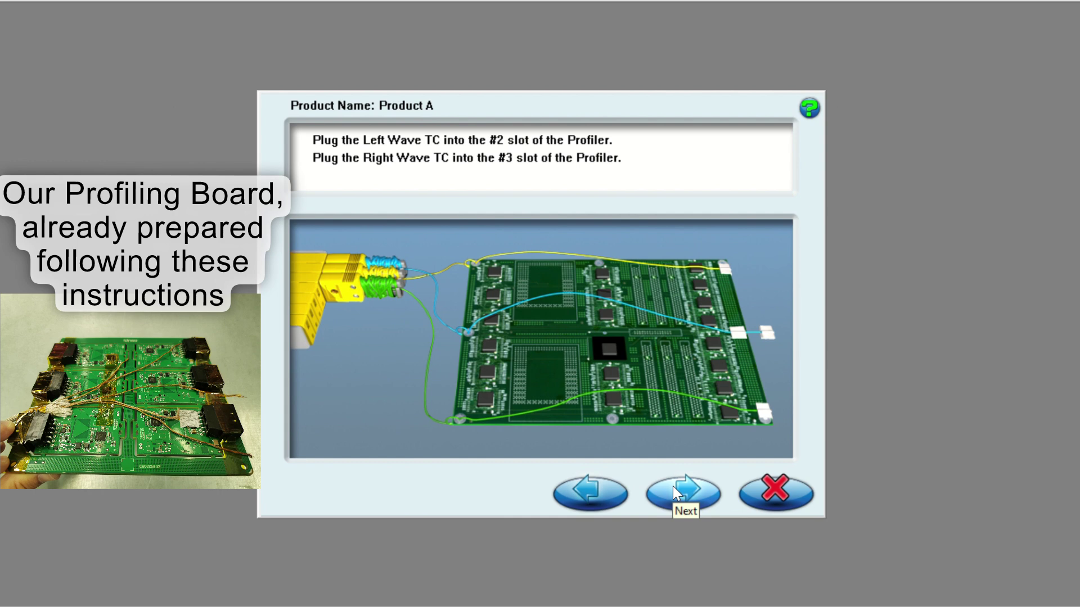
click(672, 487)
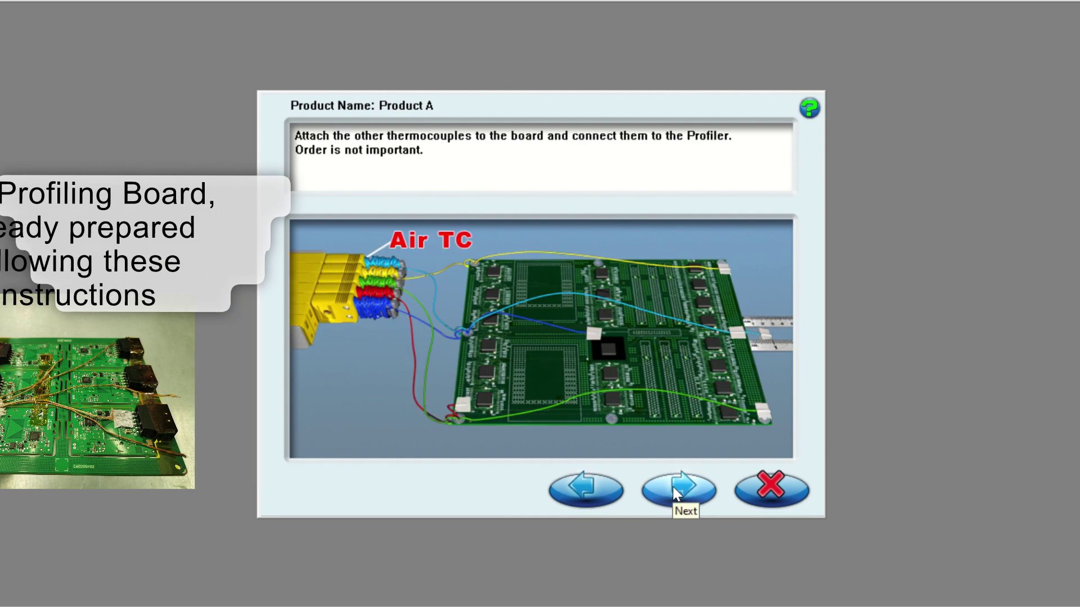
click(673, 486)
Enable TC4 and TC5 with thermocouple labels Top and Bottom
click(636, 184)
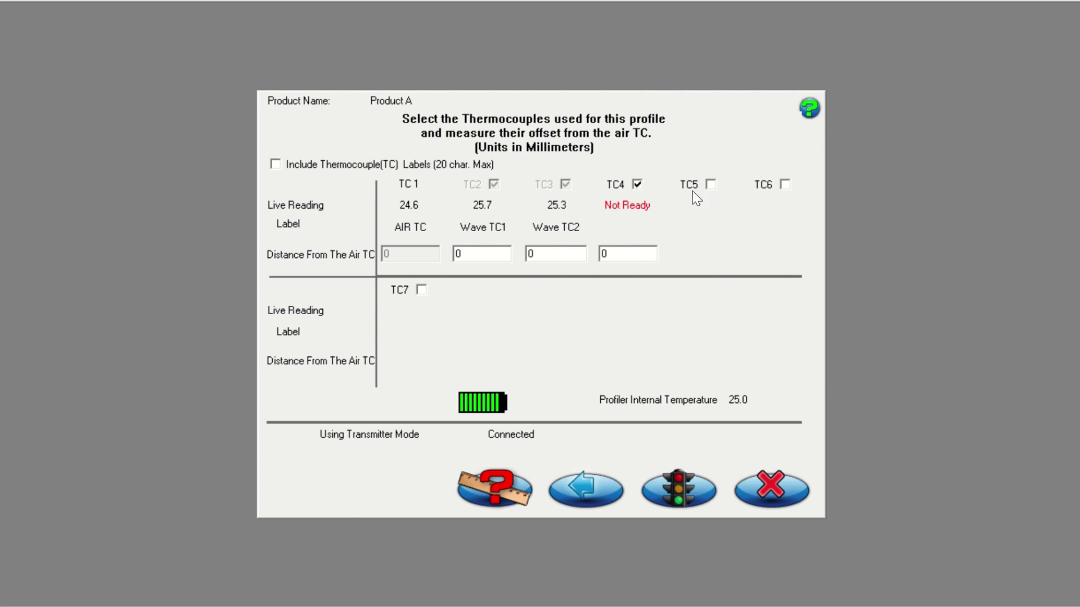
click(710, 185)
click(276, 164)
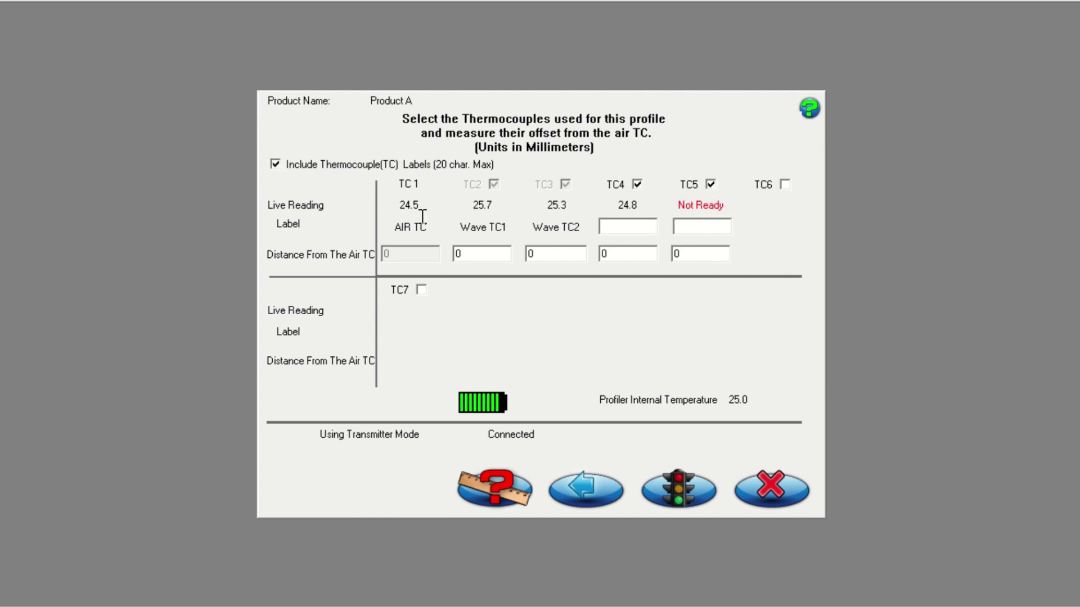
click(627, 225)
text(To)
text(p)
key(Tab)
text(B)
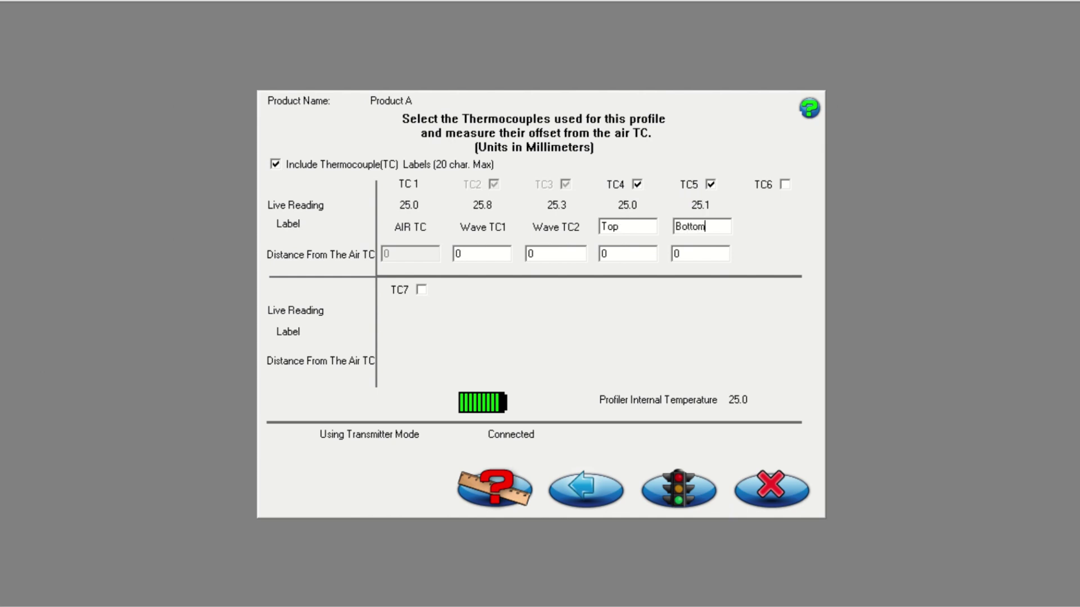
Enter thermocouple distances 30, 30, 55 and 155 mm, and start the run
click(492, 486)
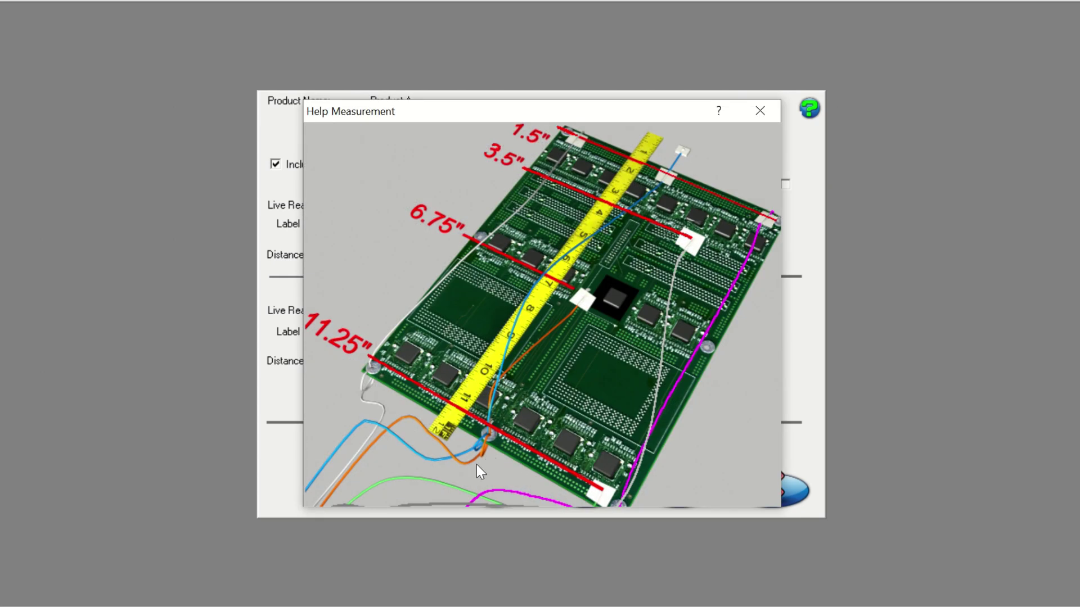
click(760, 111)
drag(483, 254, 446, 254)
key(BackSpace)
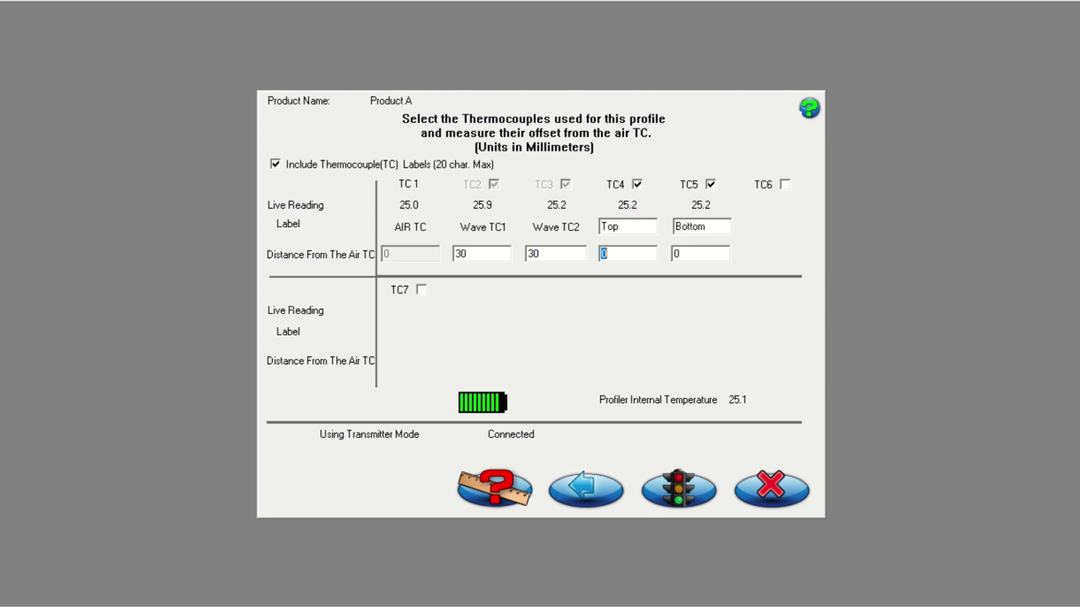
text(55)
key(Tab)
text(155)
click(677, 481)
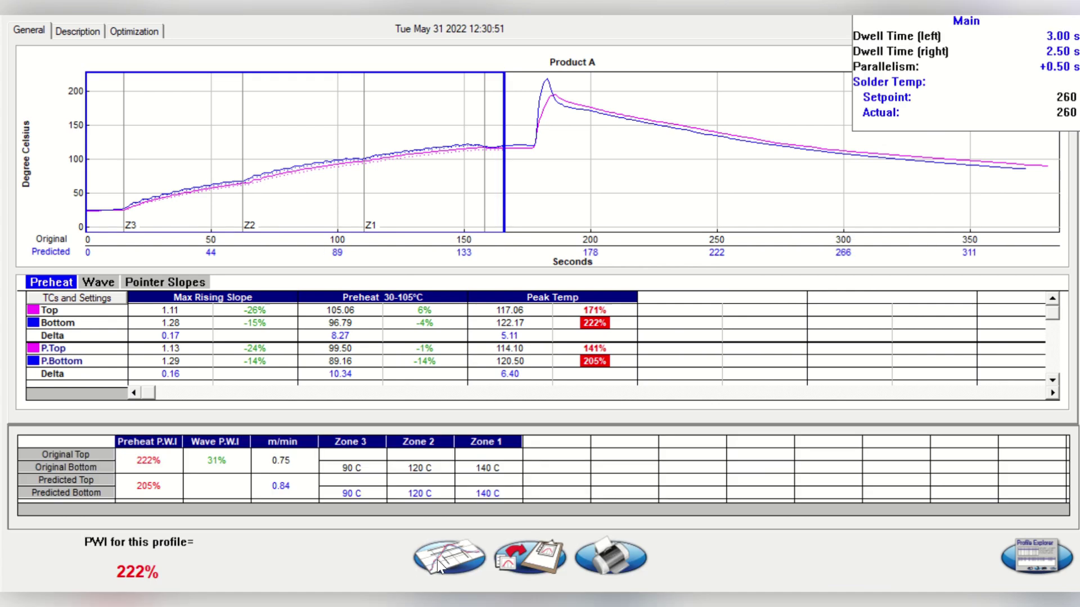
Select the Flux Specification Example process window and save it, overwriting the existing file
click(435, 561)
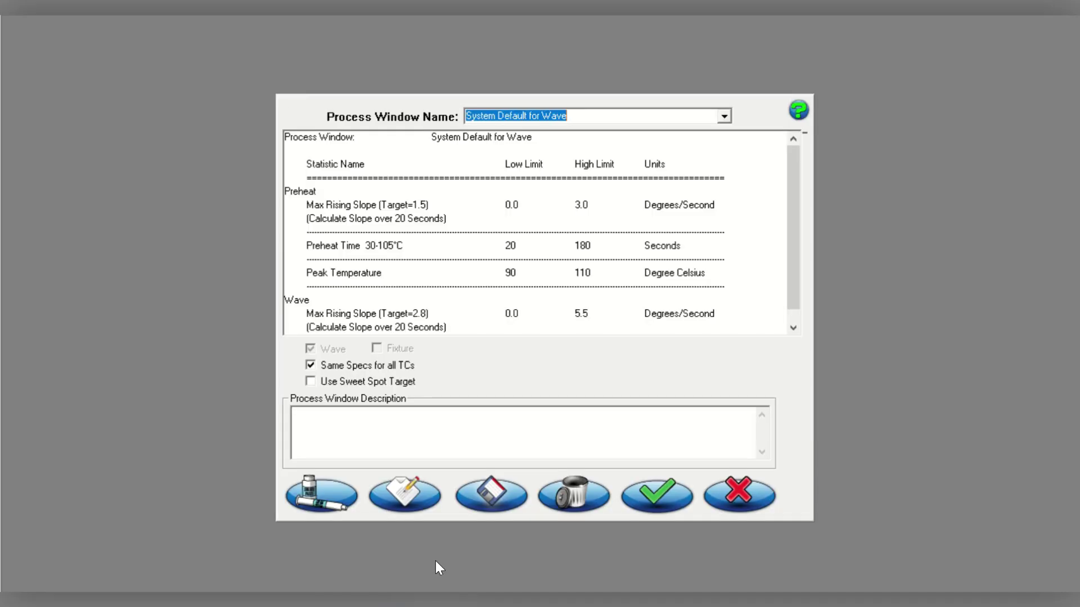
click(719, 118)
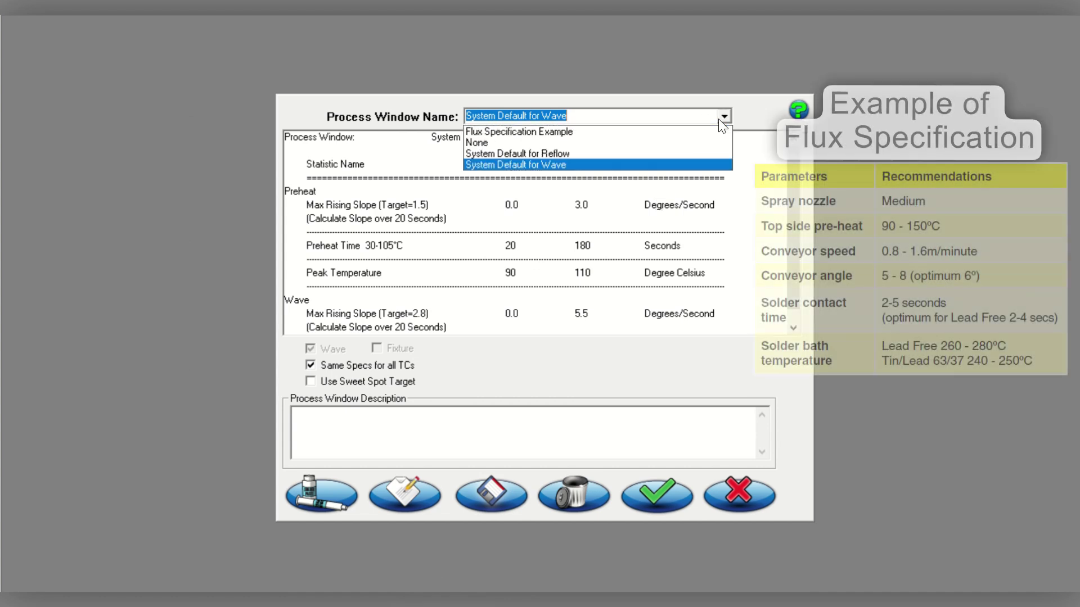
click(704, 132)
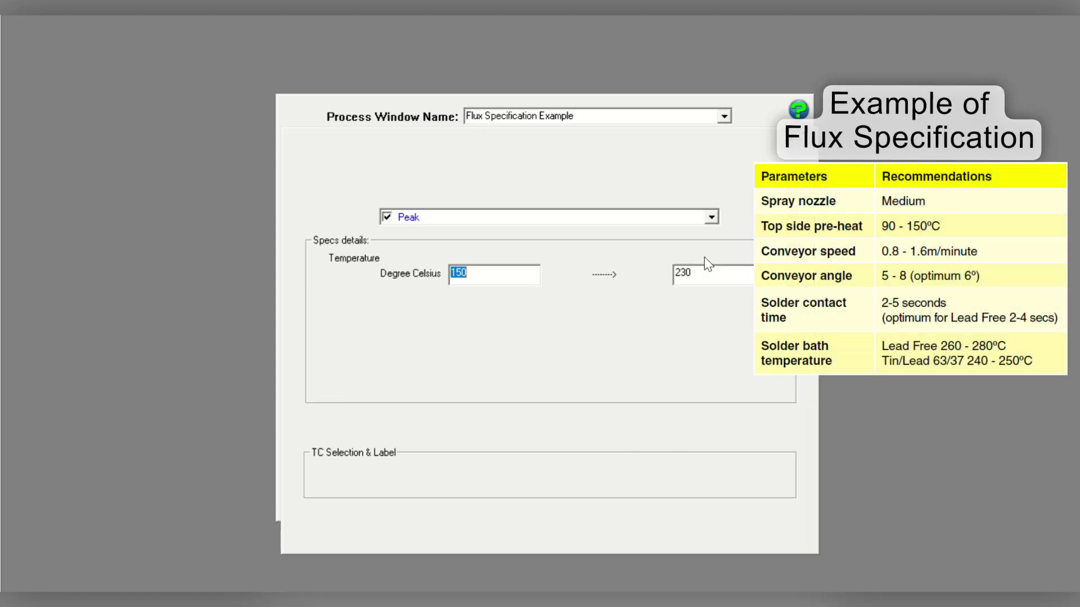
click(650, 503)
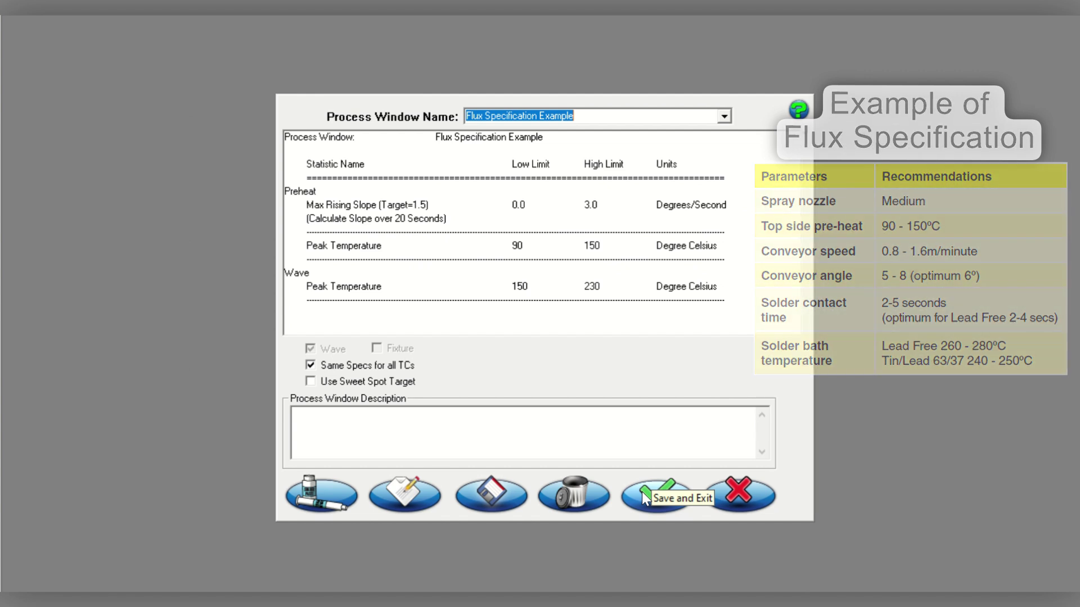
click(642, 493)
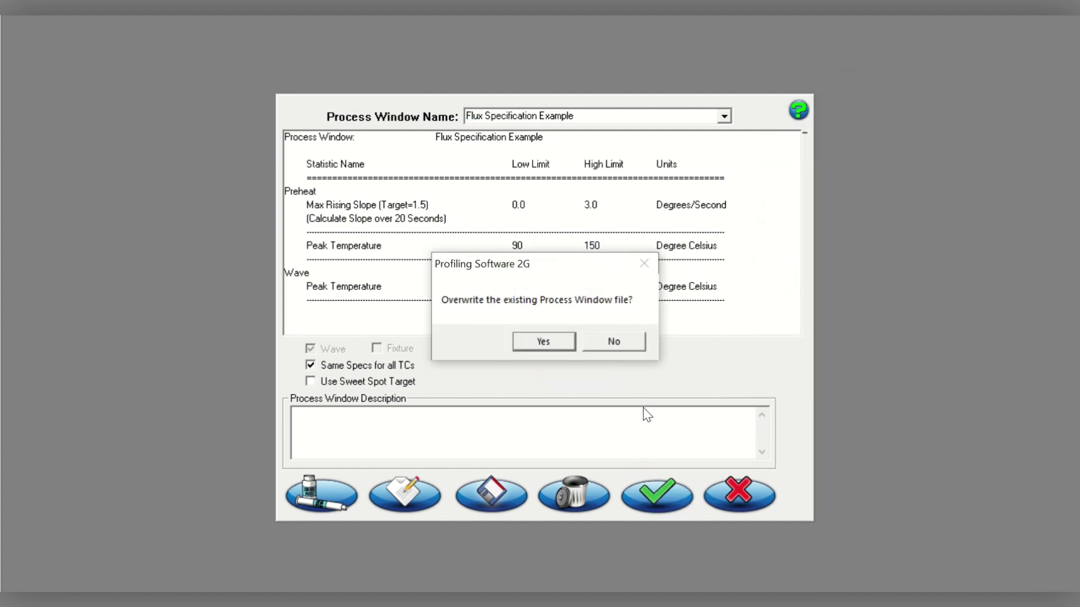
click(552, 336)
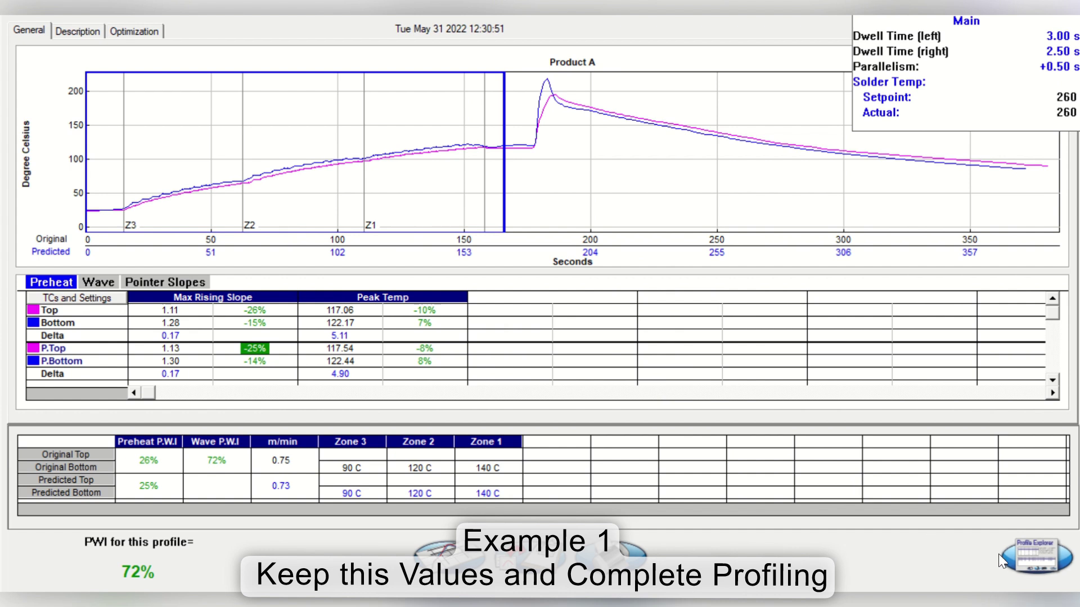
click(1004, 556)
click(531, 340)
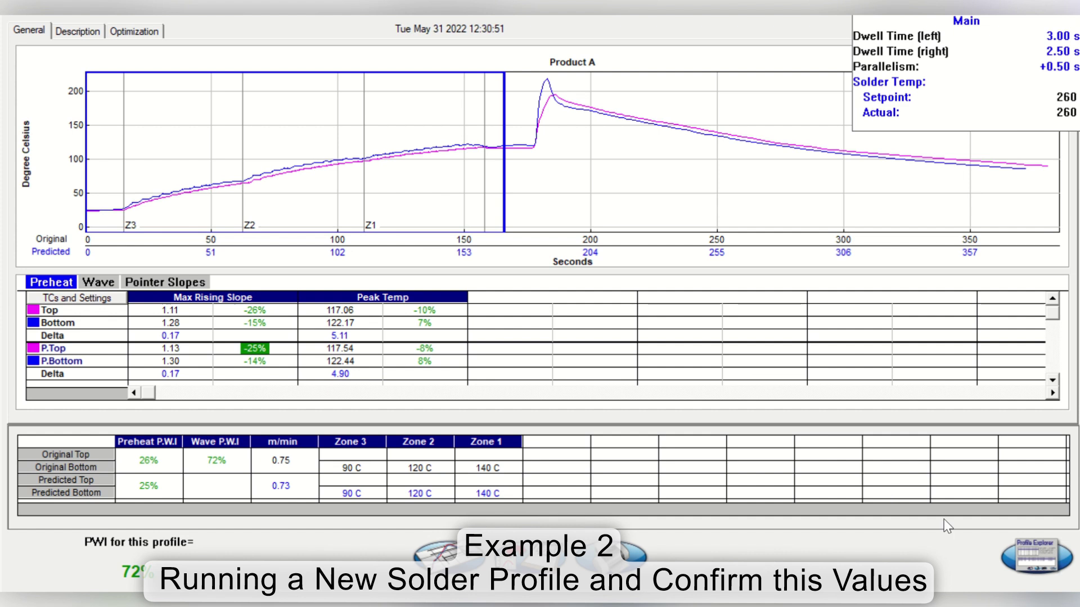
click(1018, 565)
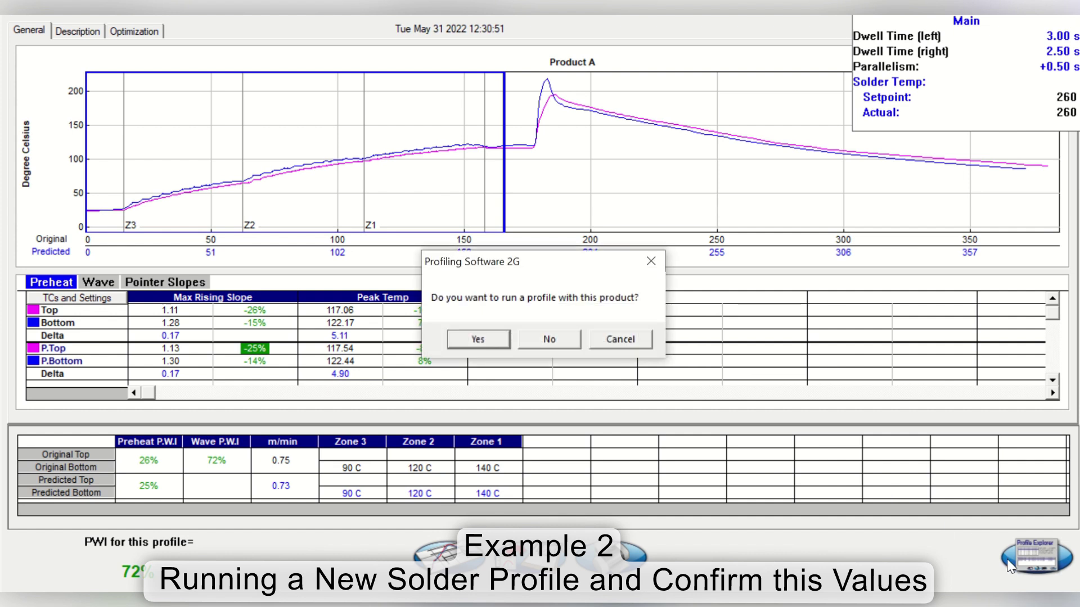
click(495, 340)
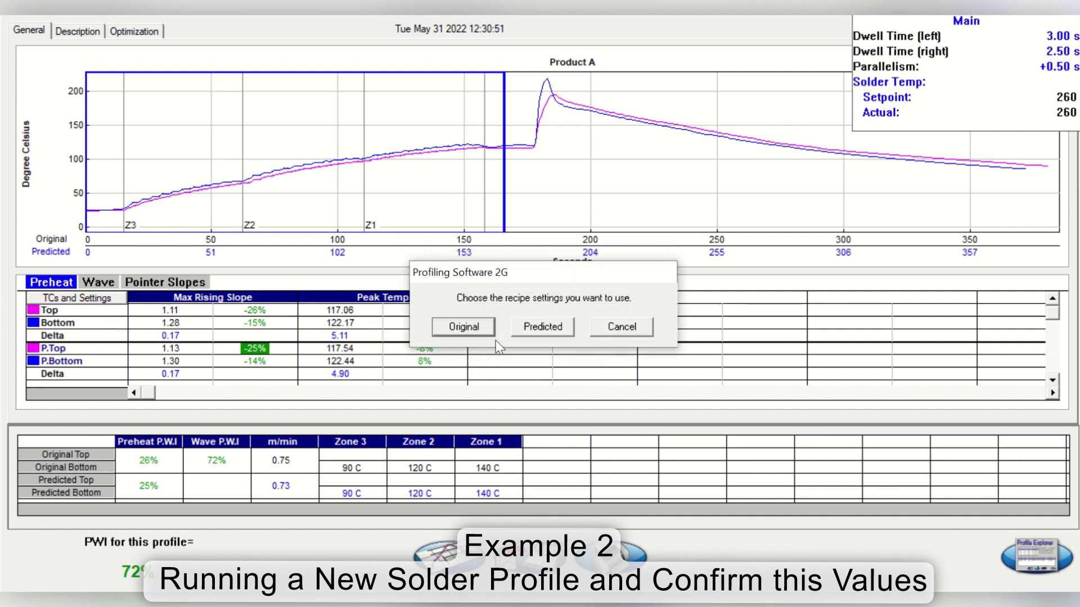
click(488, 332)
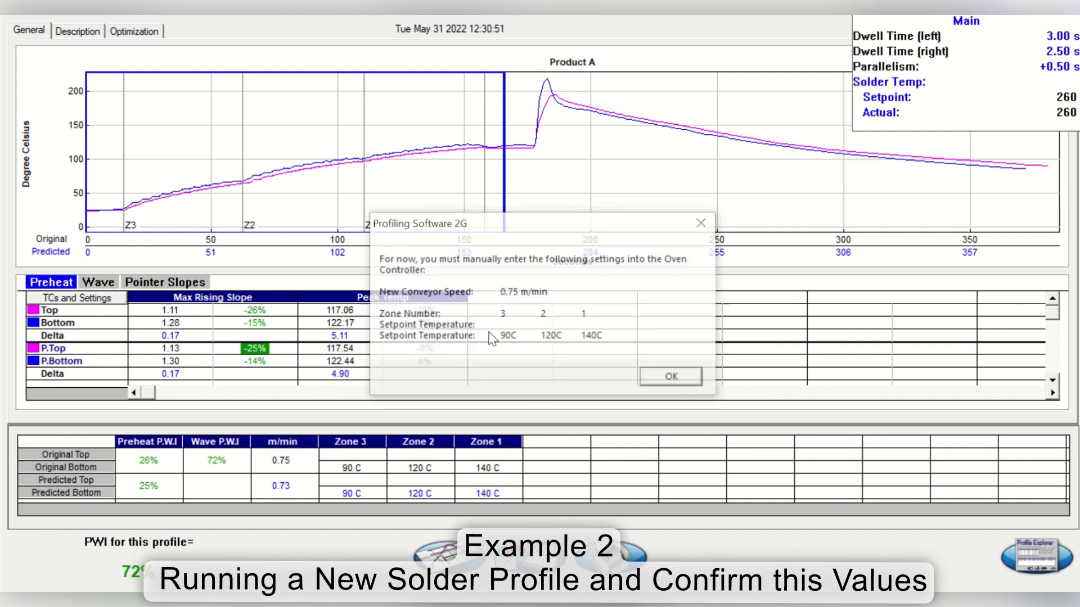
click(667, 383)
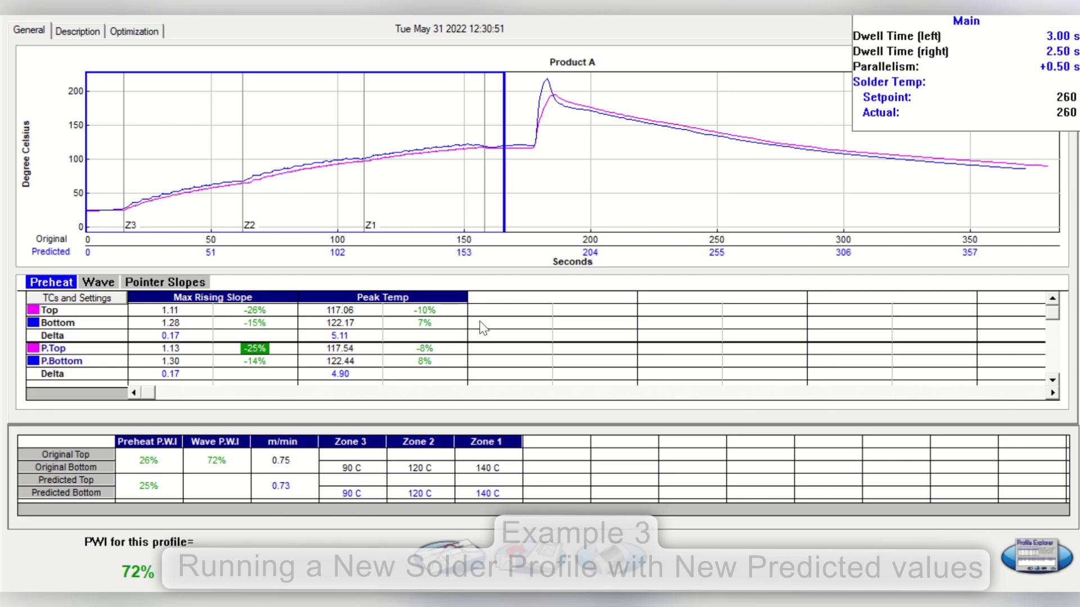
Apply the Minimize PWI optimization, then return to the General chart view
click(133, 31)
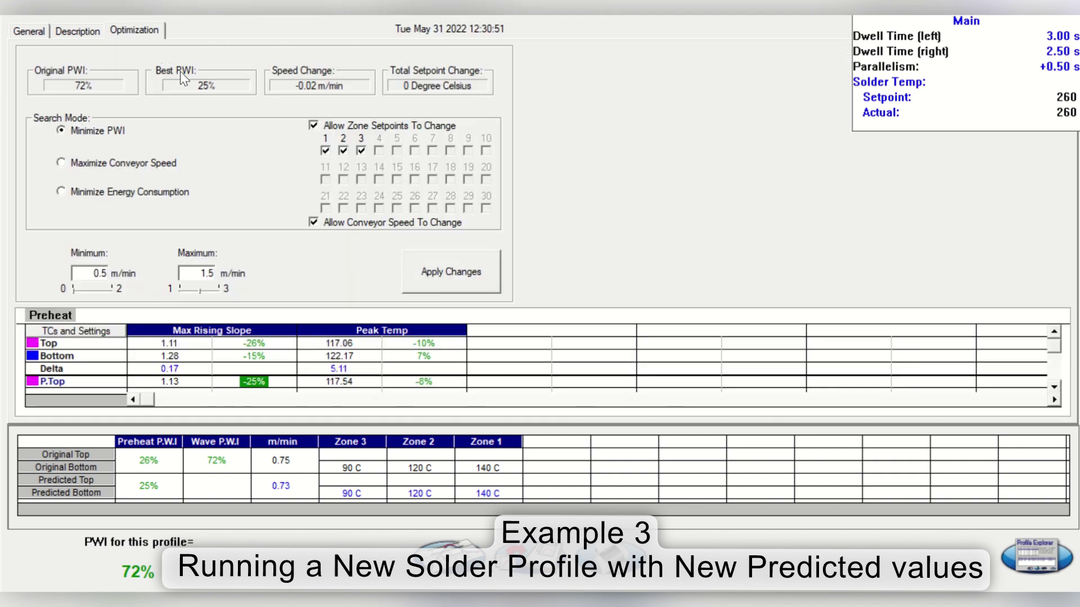
click(422, 261)
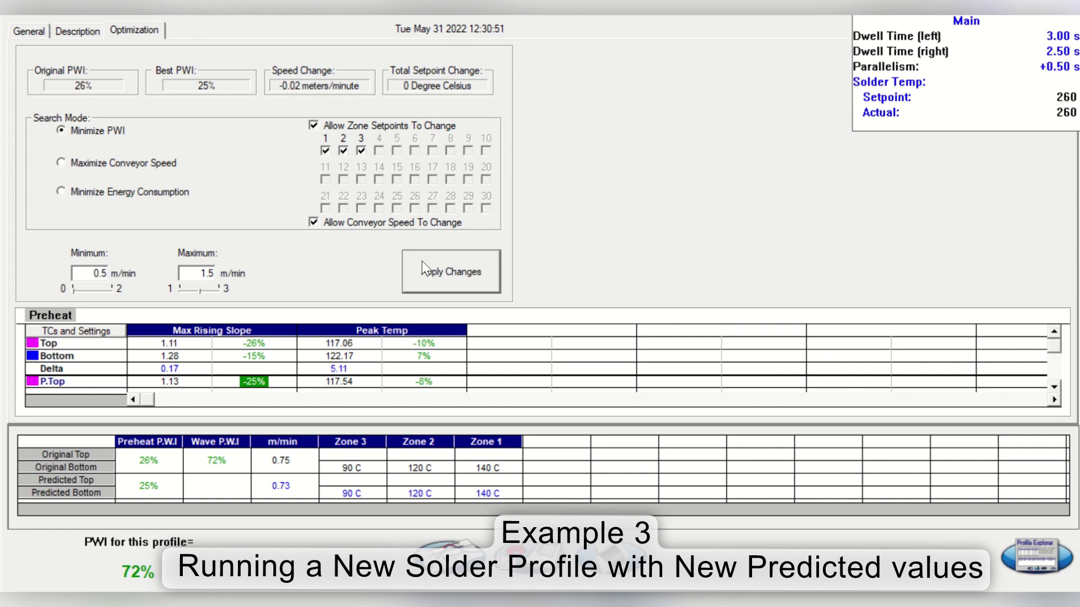
click(44, 32)
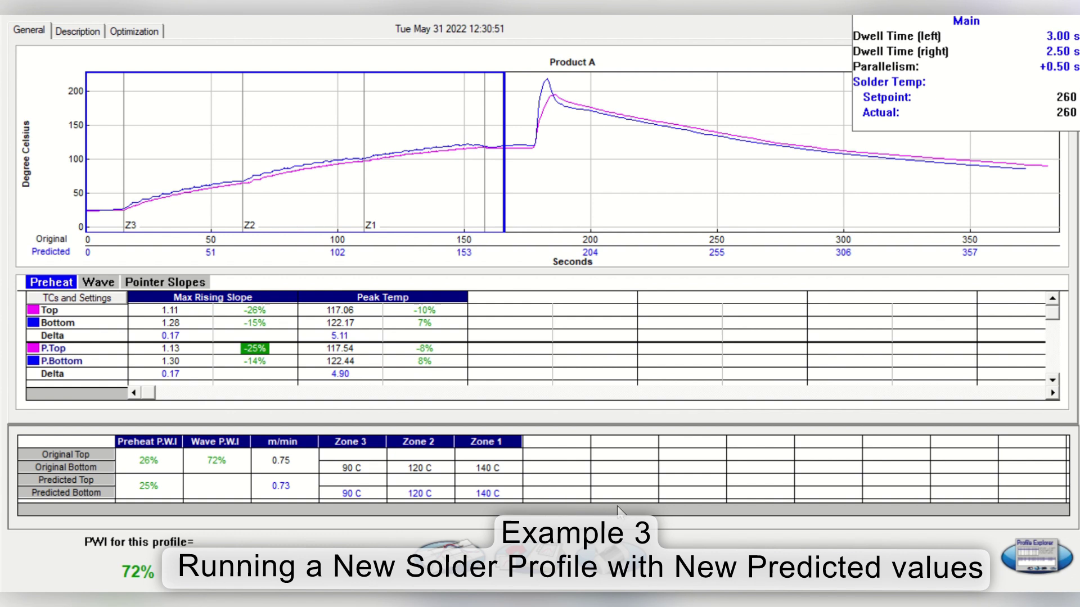
Start a new profile run with the predicted recipe and dismiss the controller setpoints list
click(1046, 555)
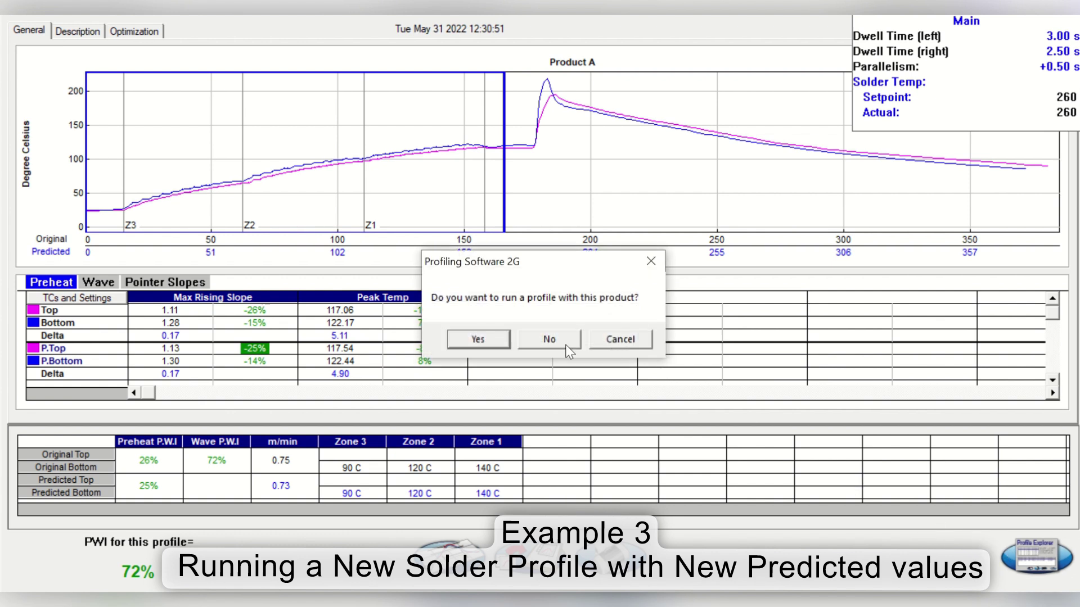
click(508, 342)
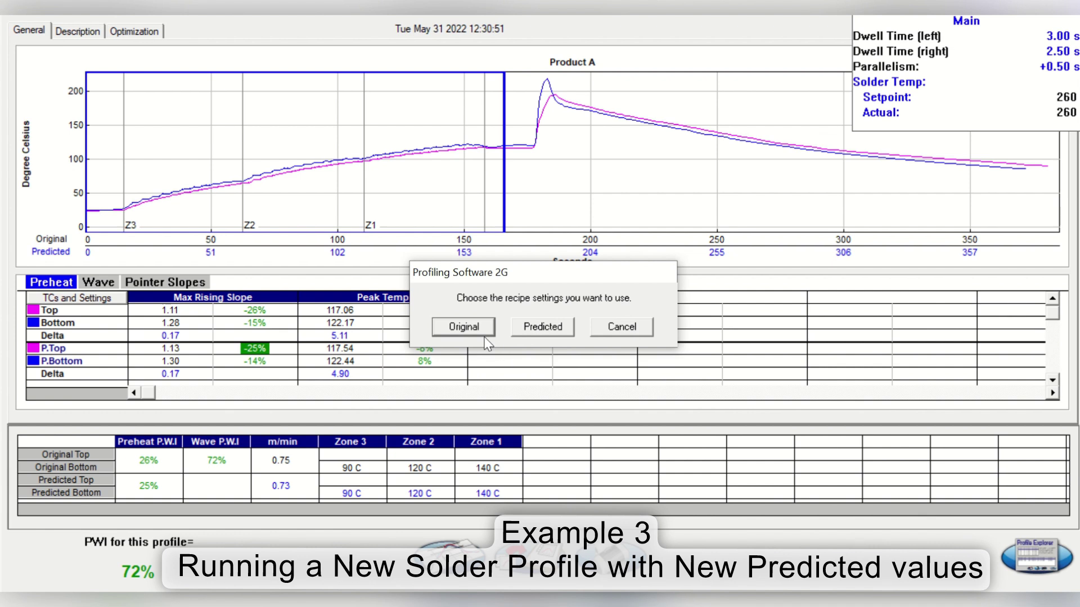
click(527, 332)
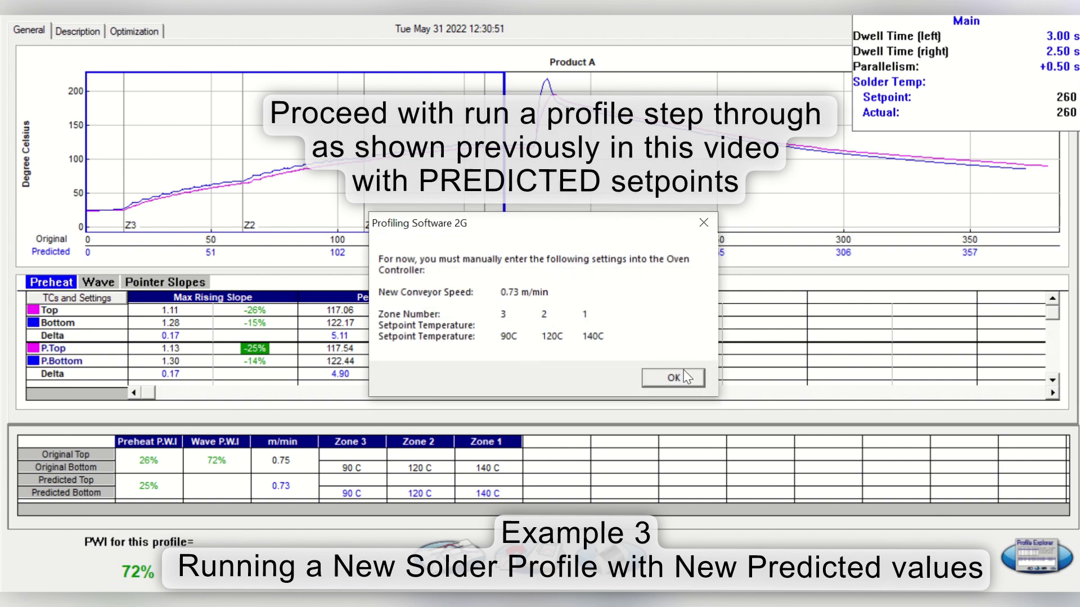
click(703, 226)
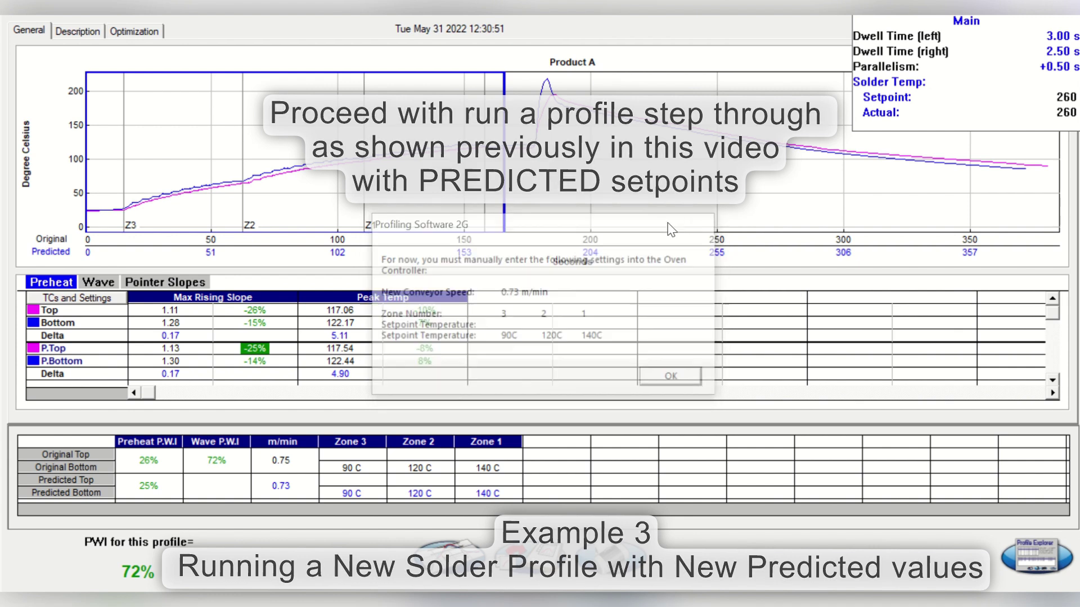